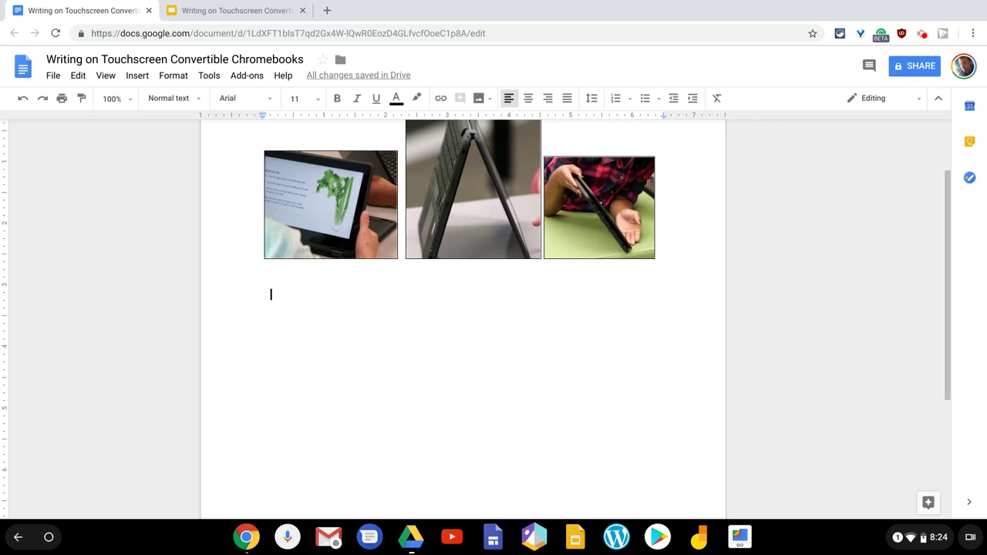
left_click(363, 220)
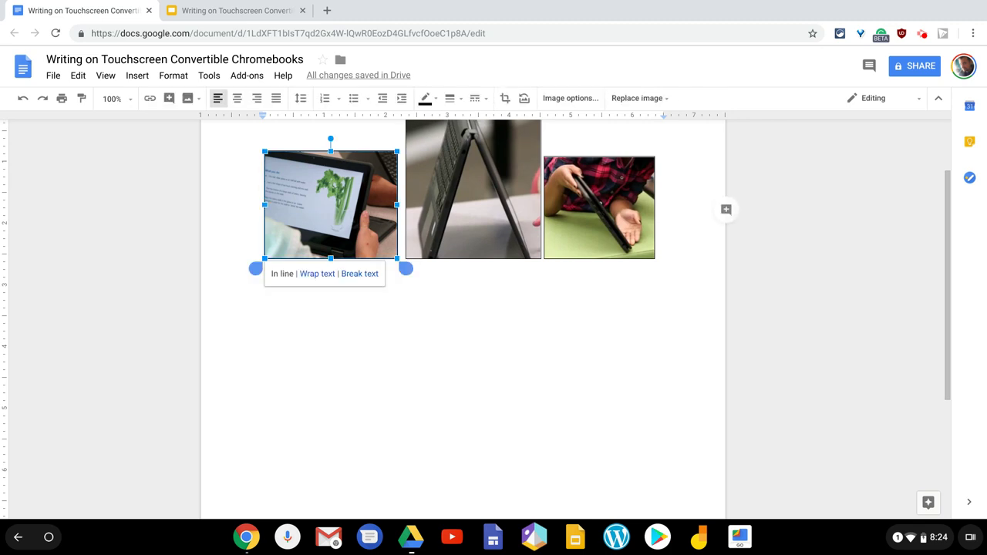
left_click(496, 172)
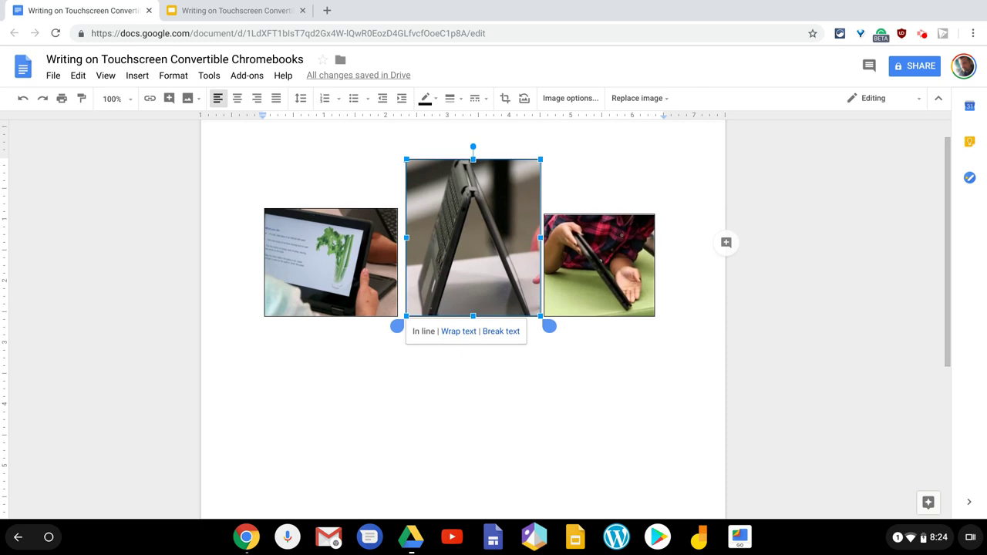
left_click(614, 244)
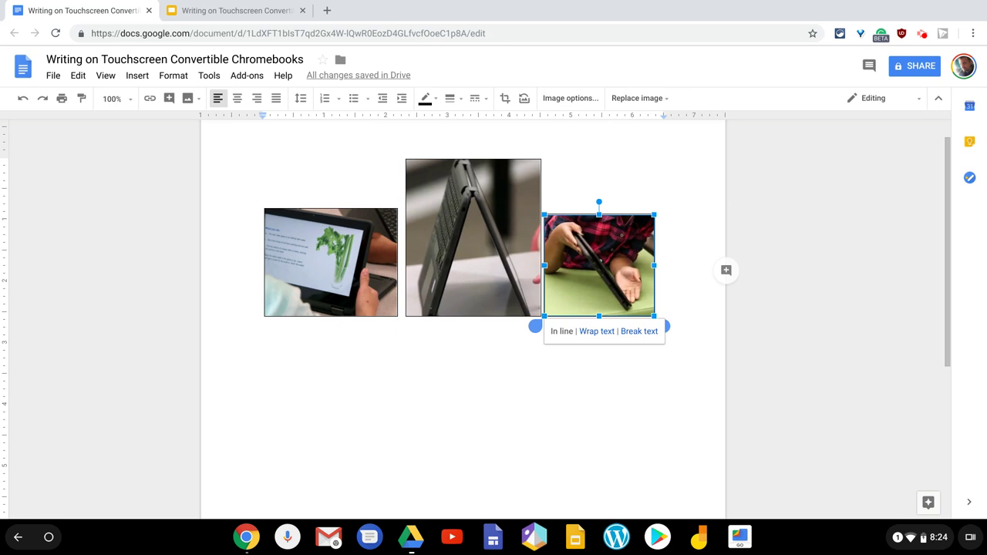
left_click(335, 263)
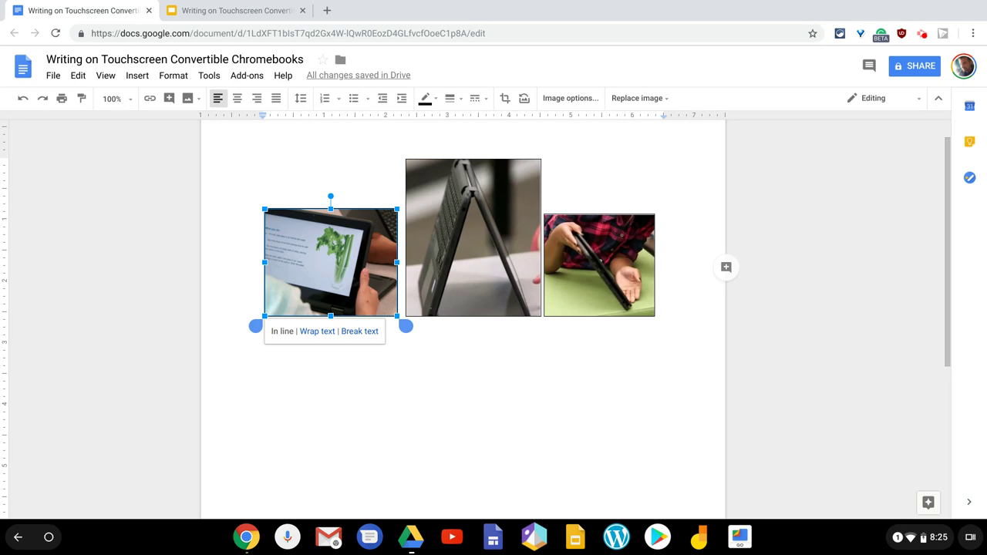
Place the text cursor below the photos and enter the word "Write" with handwriting input
left_click(288, 367)
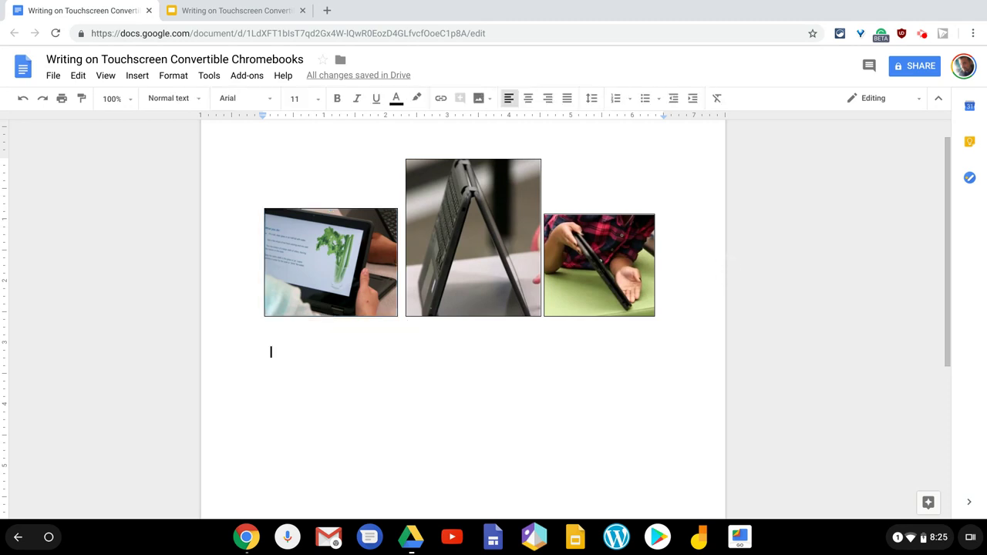
left_click(281, 358)
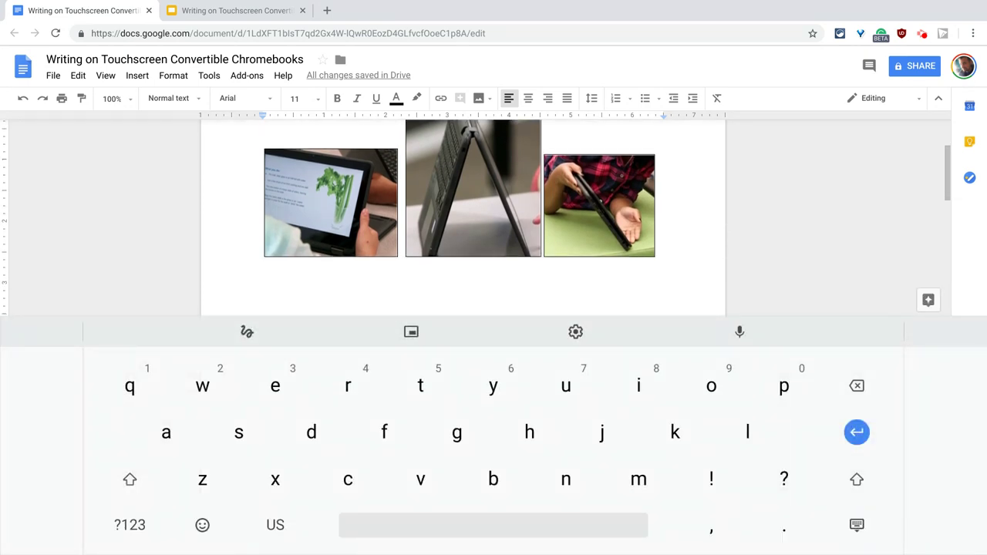
left_click(247, 332)
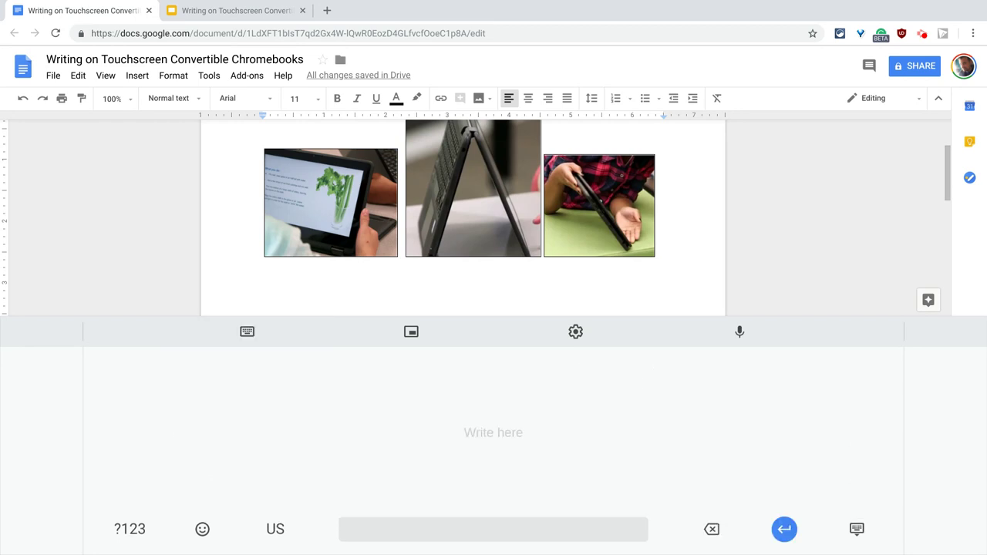
left_click_drag(279, 447, 336, 389)
mouse_move(331, 440)
left_mouse_down()
mouse_move(351, 401)
mouse_move(362, 457)
left_mouse_up()
left_click(394, 397)
left_click_drag(393, 395, 383, 455)
left_click_drag(375, 426, 447, 438)
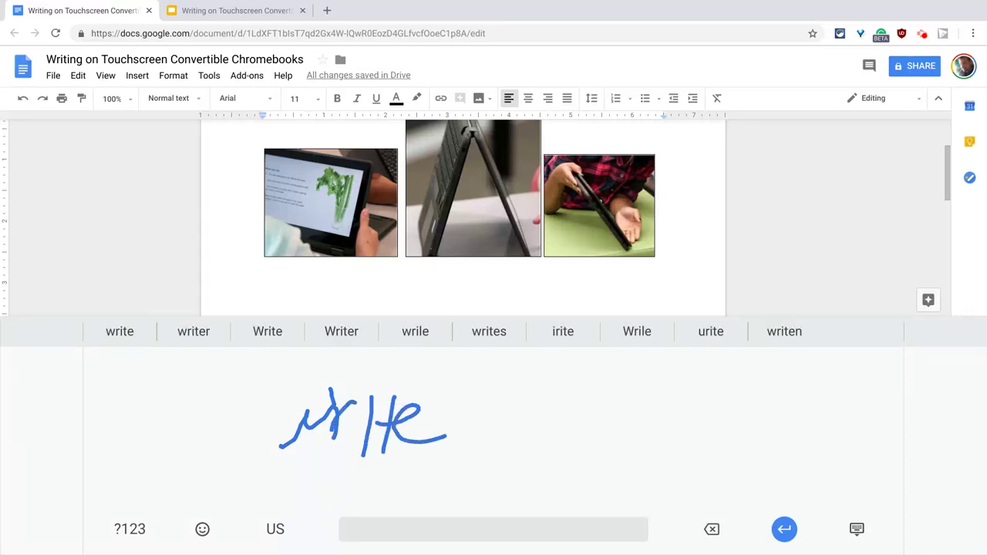
left_click(267, 330)
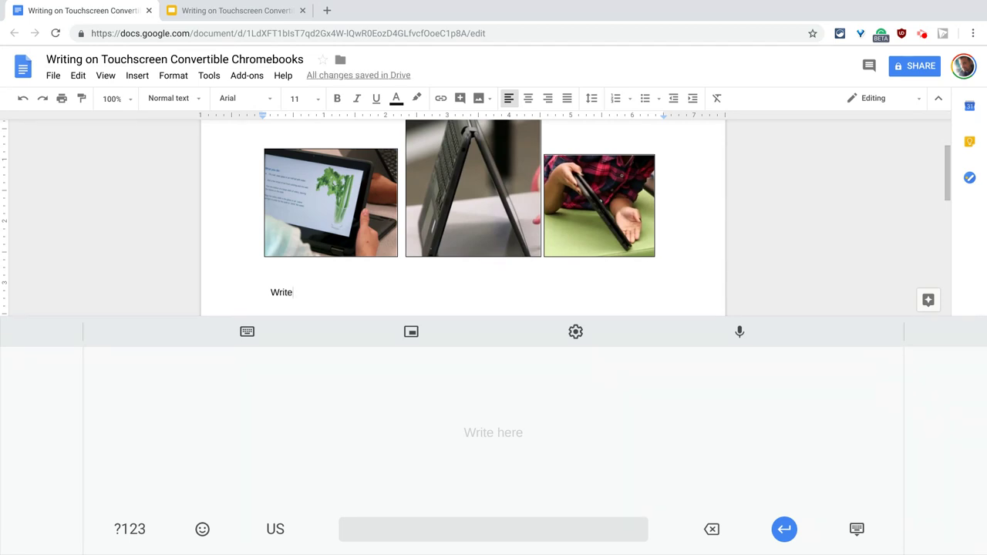
Handwrite a capital I and a 6 far apart and insert the suggestion "I 6" after "Write"
mouse_move(195, 394)
left_mouse_down()
mouse_move(171, 470)
mouse_move(185, 385)
left_mouse_up()
mouse_move(799, 414)
left_mouse_down()
mouse_move(836, 470)
mouse_move(776, 464)
left_mouse_up()
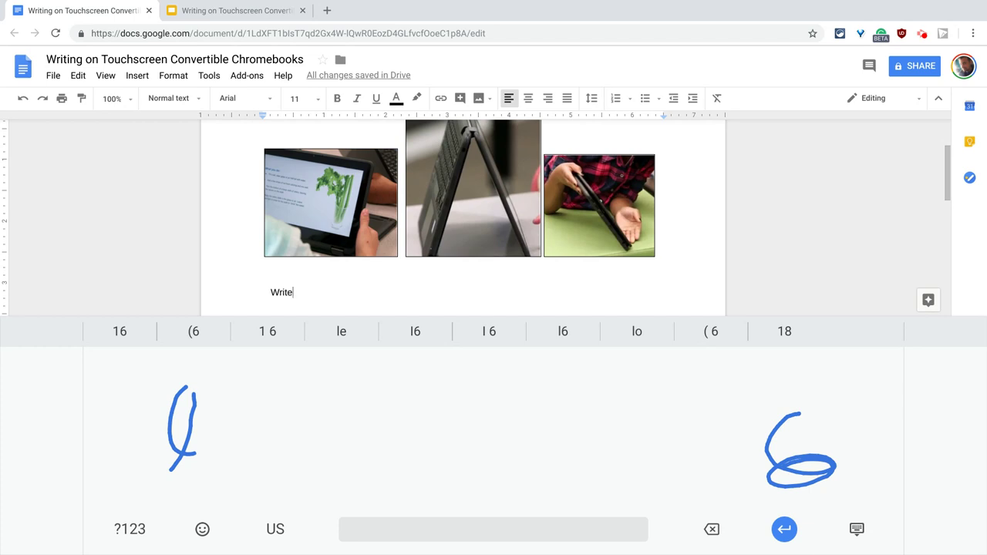
left_click(489, 331)
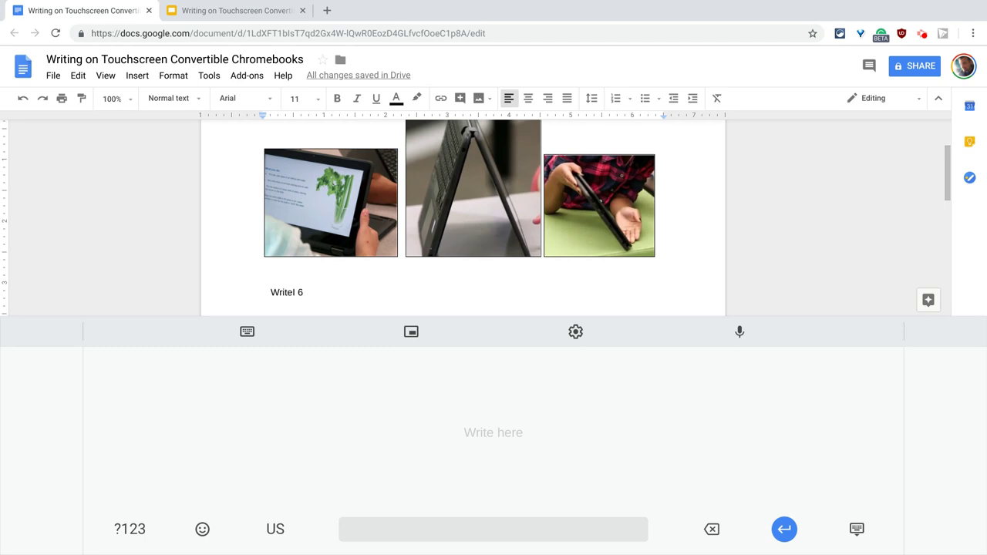
Switch the on-screen keyboard to floating mode, handwrite and insert "Floating", and move the keyboard up beside the photos
left_click(411, 331)
left_click(411, 331)
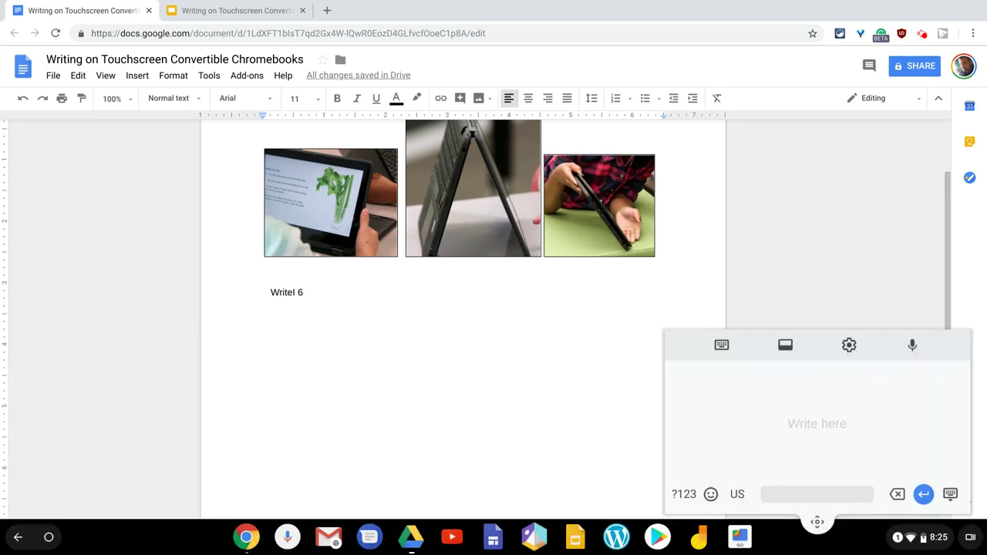
left_click_drag(716, 391, 708, 463)
left_click_drag(734, 383, 758, 384)
left_click_drag(709, 434, 739, 418)
left_click_drag(761, 402, 742, 449)
left_click_drag(775, 429, 808, 453)
left_click_drag(833, 414, 840, 458)
mouse_move(811, 435)
left_mouse_down()
mouse_move(841, 431)
mouse_move(853, 456)
left_mouse_up()
mouse_move(866, 456)
left_mouse_down()
mouse_move(908, 444)
mouse_move(894, 470)
left_mouse_up()
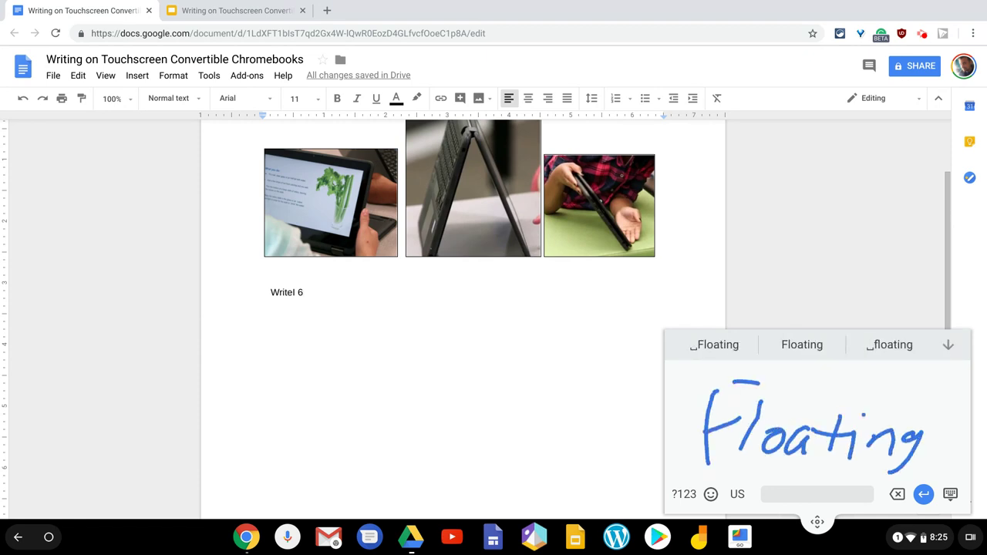
left_click(802, 345)
left_click_drag(817, 522, 785, 349)
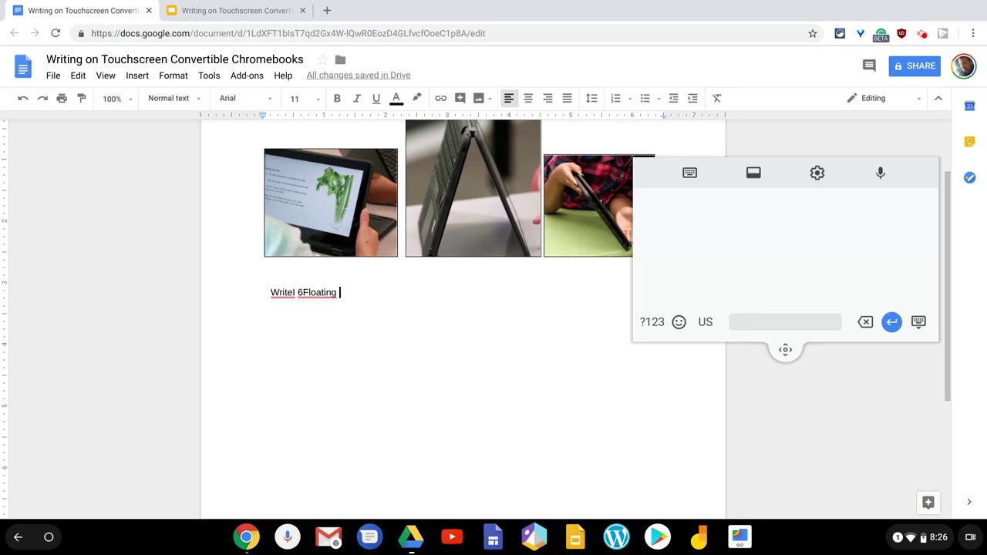
left_click_drag(667, 259, 708, 218)
left_click(690, 253)
left_click(690, 265)
left_click(706, 249)
left_click(720, 240)
mouse_move(712, 263)
left_mouse_down()
mouse_move(731, 246)
mouse_move(727, 300)
left_mouse_up()
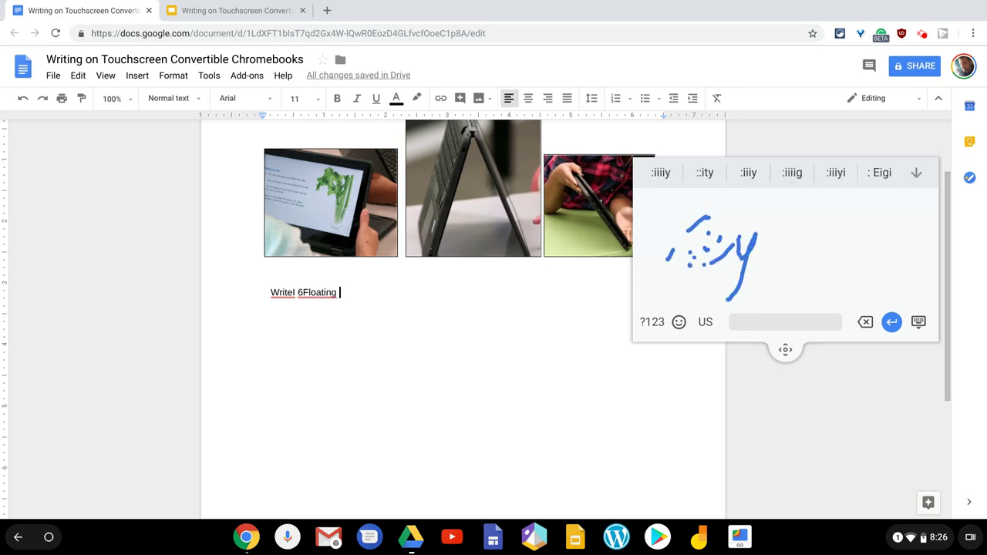
left_click_drag(777, 220, 760, 258)
left_click_drag(804, 247, 808, 247)
mouse_move(837, 249)
left_mouse_down()
mouse_move(827, 261)
mouse_move(848, 261)
left_mouse_up()
left_click_drag(857, 248, 875, 243)
left_click_drag(884, 248, 890, 277)
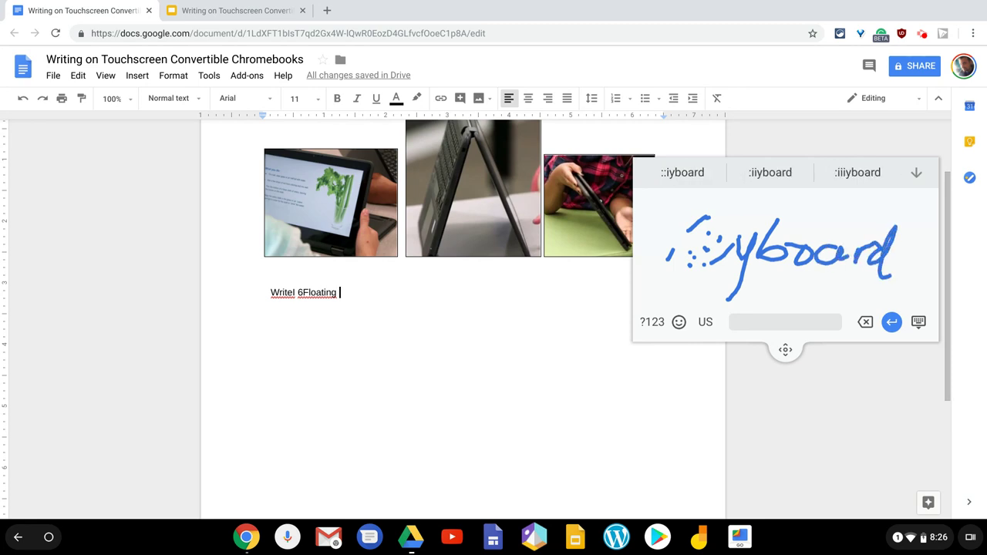
left_click(865, 321)
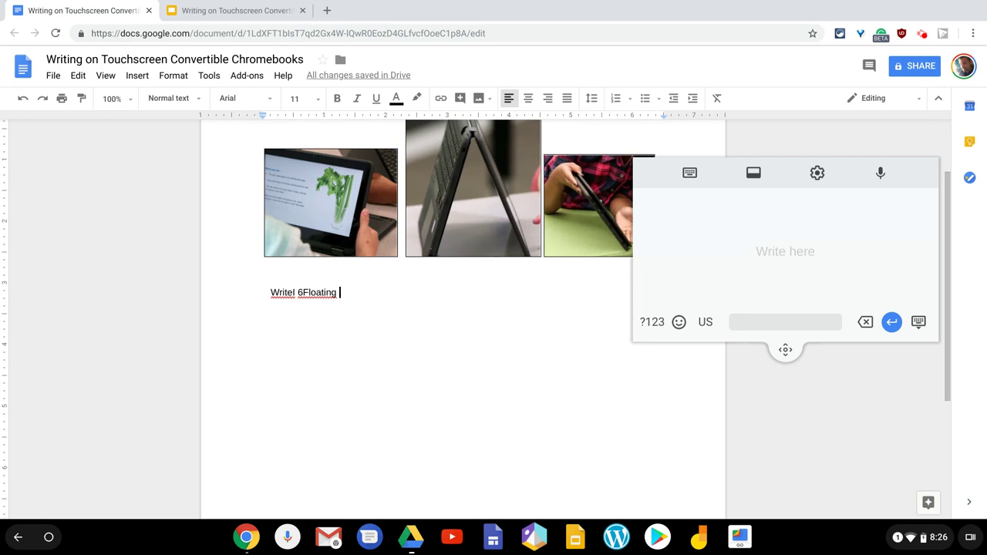
Handwrite the word "keyboard" and insert its lowercase suggestion after "Floating"
left_click_drag(686, 217, 686, 292)
mouse_move(719, 216)
left_mouse_down()
mouse_move(692, 255)
mouse_move(720, 276)
left_mouse_up()
mouse_move(725, 251)
left_mouse_down()
mouse_move(737, 236)
mouse_move(742, 272)
left_mouse_up()
left_click_drag(760, 240, 763, 302)
left_click_drag(791, 223, 782, 257)
mouse_move(783, 252)
left_mouse_down()
mouse_move(811, 266)
mouse_move(825, 252)
mouse_move(893, 276)
left_mouse_up()
left_click(841, 244)
left_click_drag(896, 232, 897, 276)
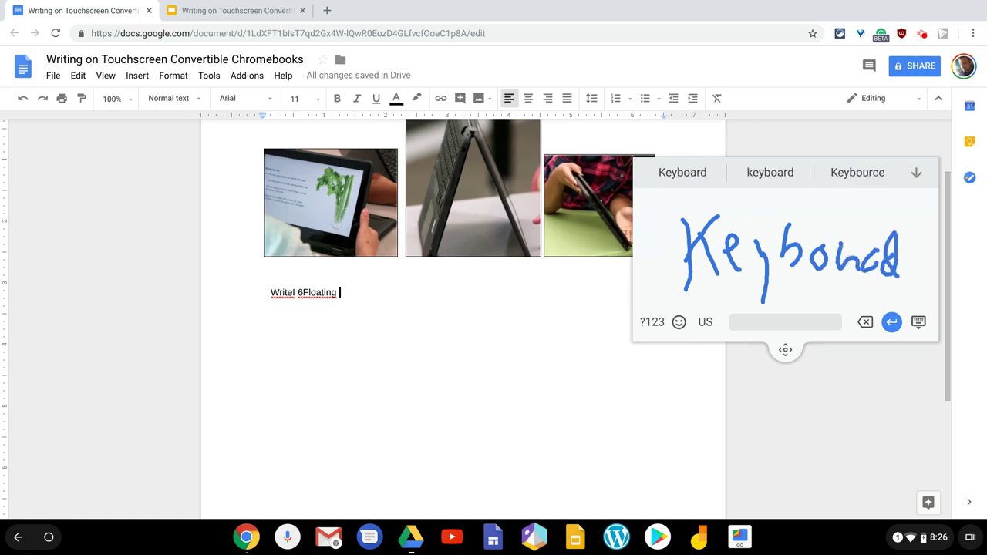
left_click(769, 172)
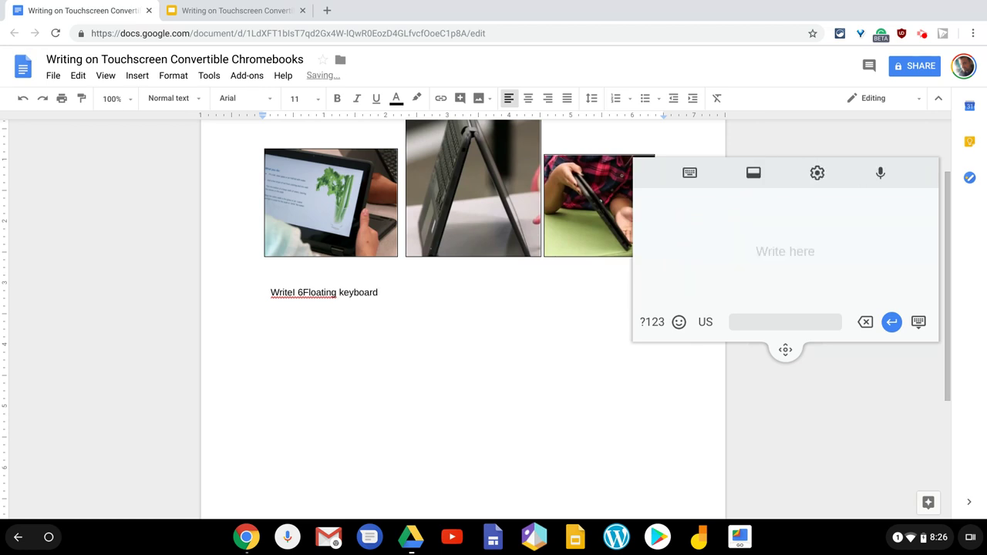
Dock the floating keyboard again and insert the emojis ☺, ❤ and 😭 after "keyboard", returning to the letter layout
left_click_drag(785, 350, 801, 520)
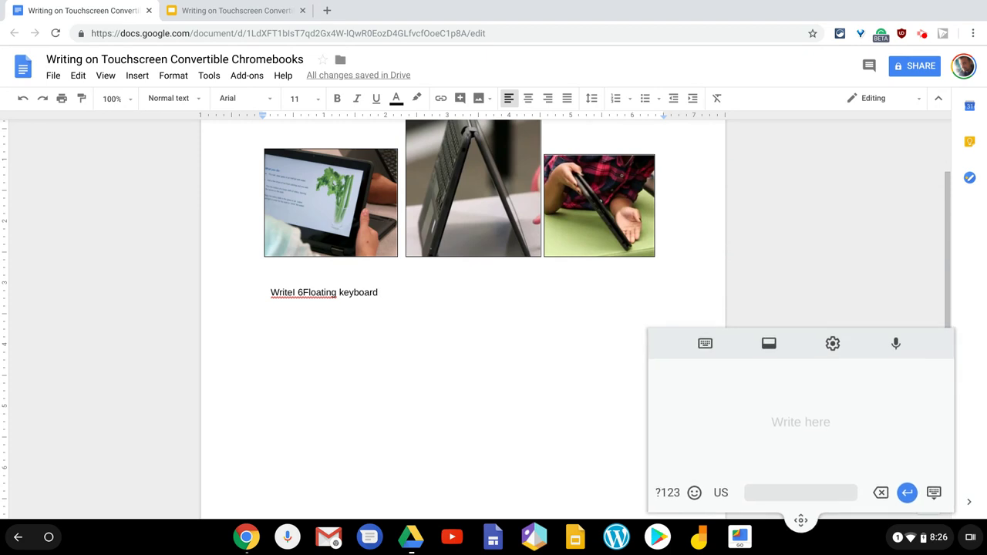
left_click(769, 344)
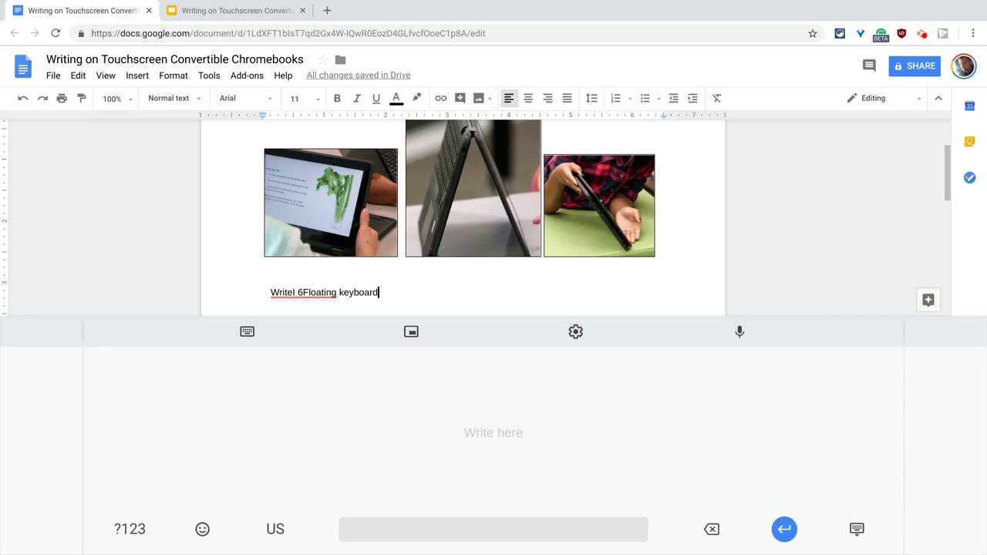
left_click(202, 529)
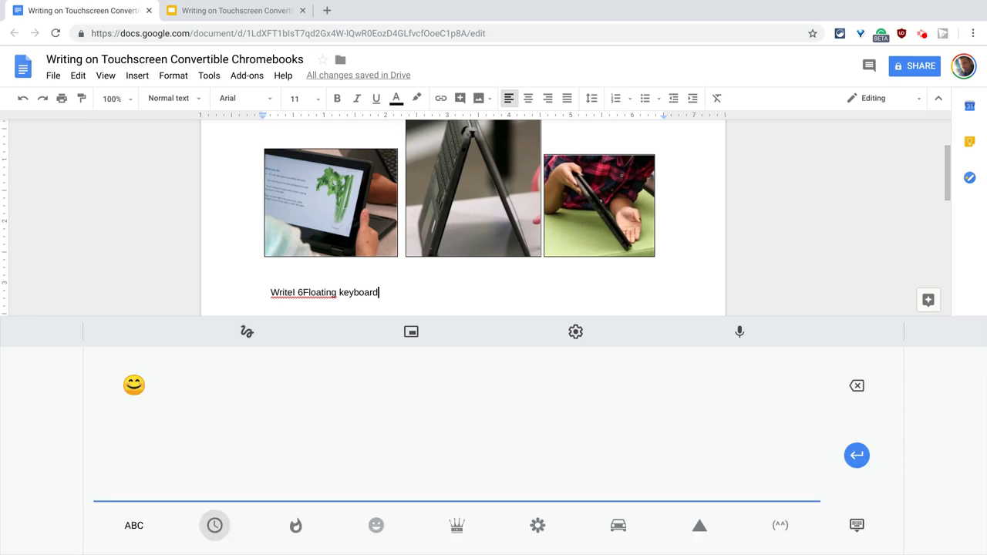
left_click(295, 525)
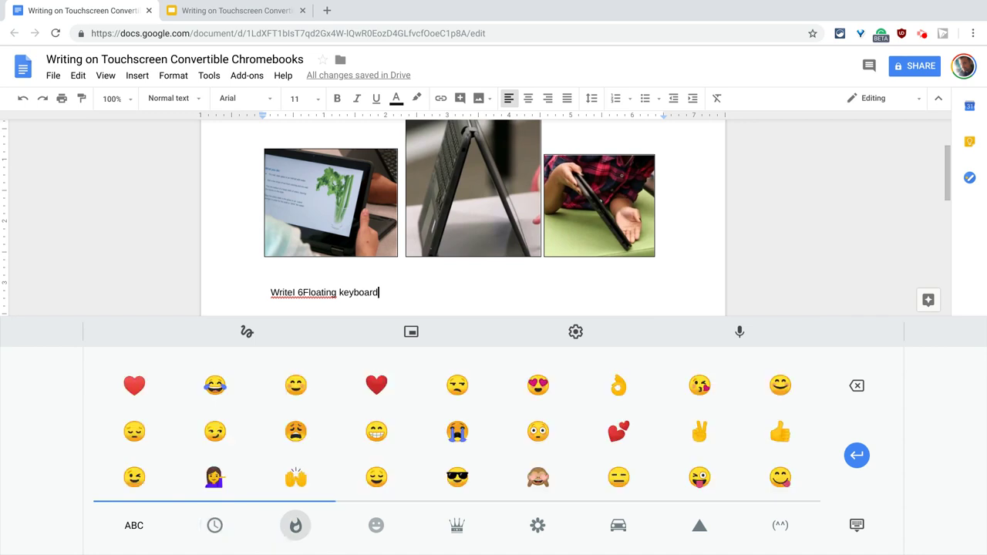
type("☺")
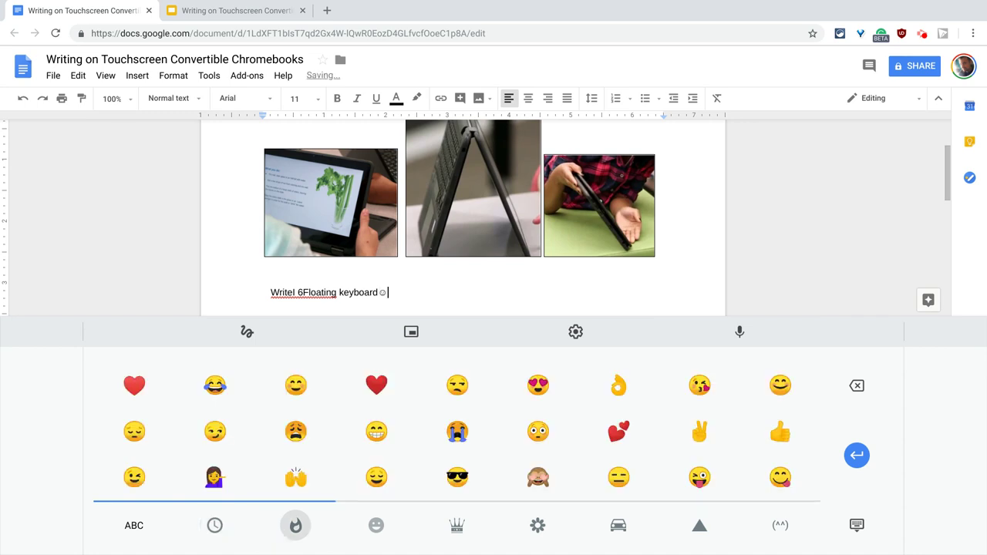
type("❤😭")
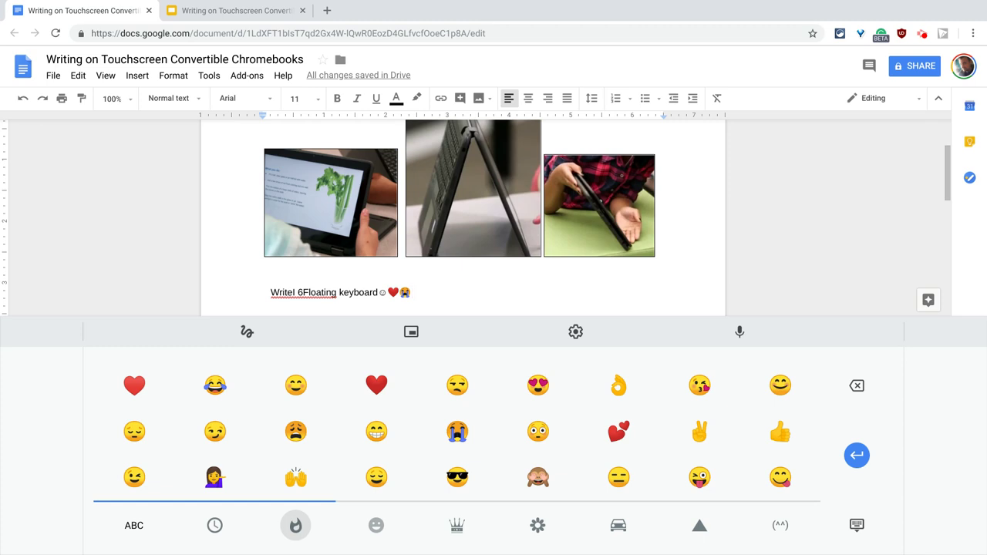
left_click(133, 525)
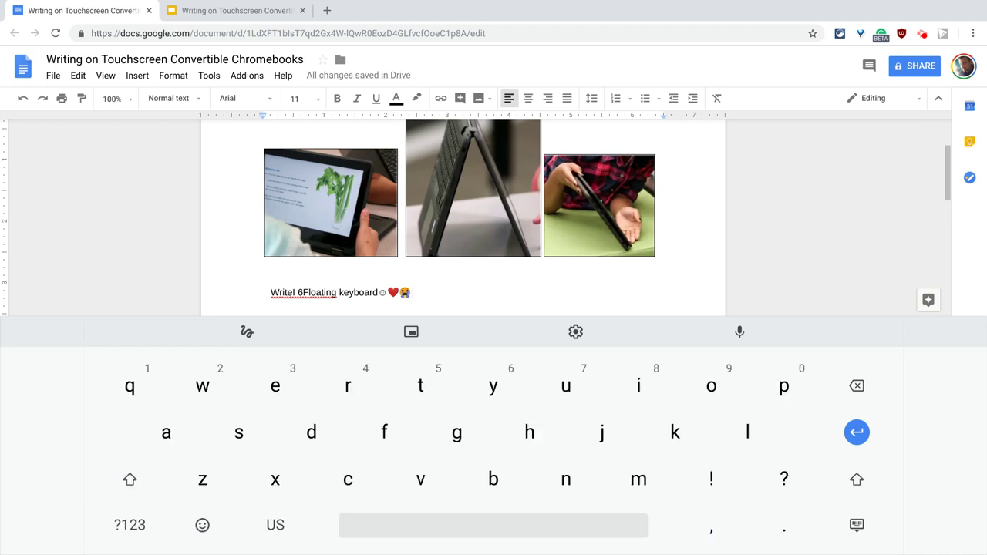
Switch to the Google Slides presentation and enter "Writing" as the slide title with handwriting input
left_click(235, 10)
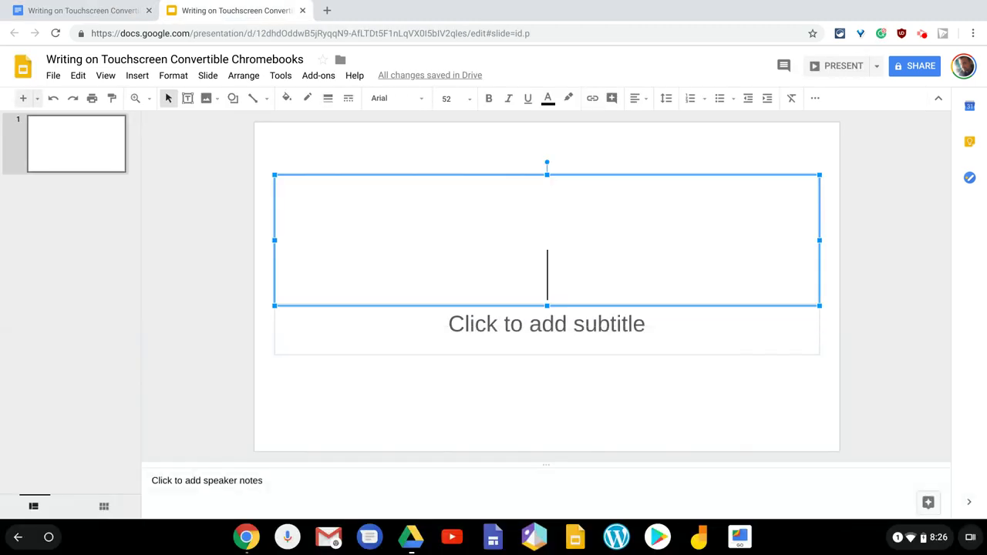
left_click(560, 276)
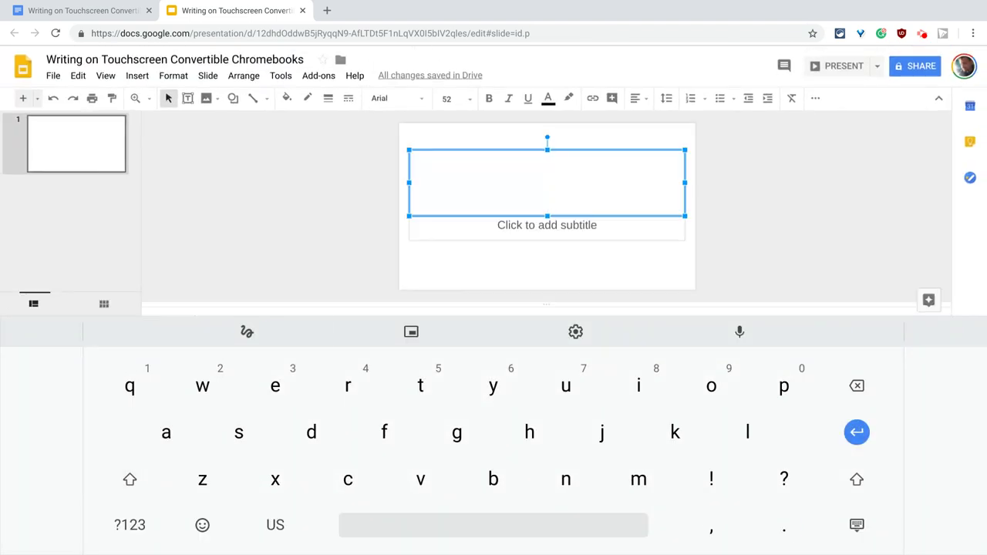
left_click(247, 331)
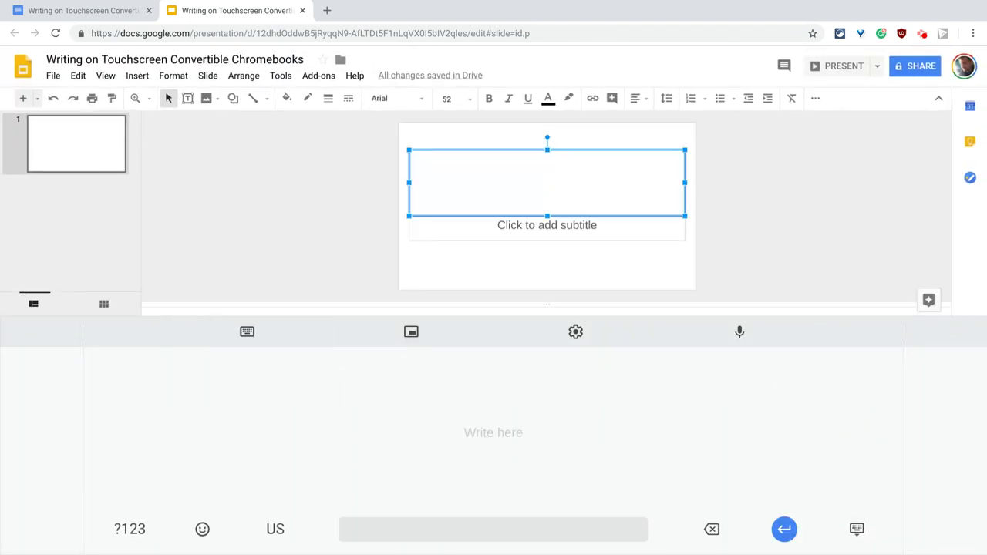
mouse_move(300, 402)
left_mouse_down()
mouse_move(360, 385)
mouse_move(388, 397)
mouse_move(397, 436)
left_mouse_up()
mouse_move(436, 388)
left_mouse_down()
mouse_move(425, 432)
mouse_move(428, 406)
mouse_move(481, 434)
left_mouse_up()
left_click_drag(513, 404, 456, 464)
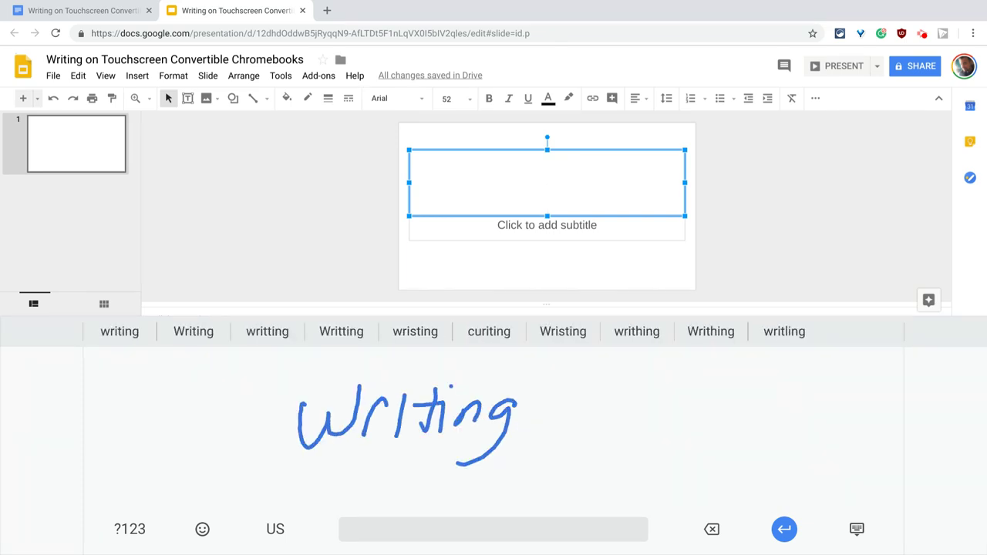
left_click(193, 331)
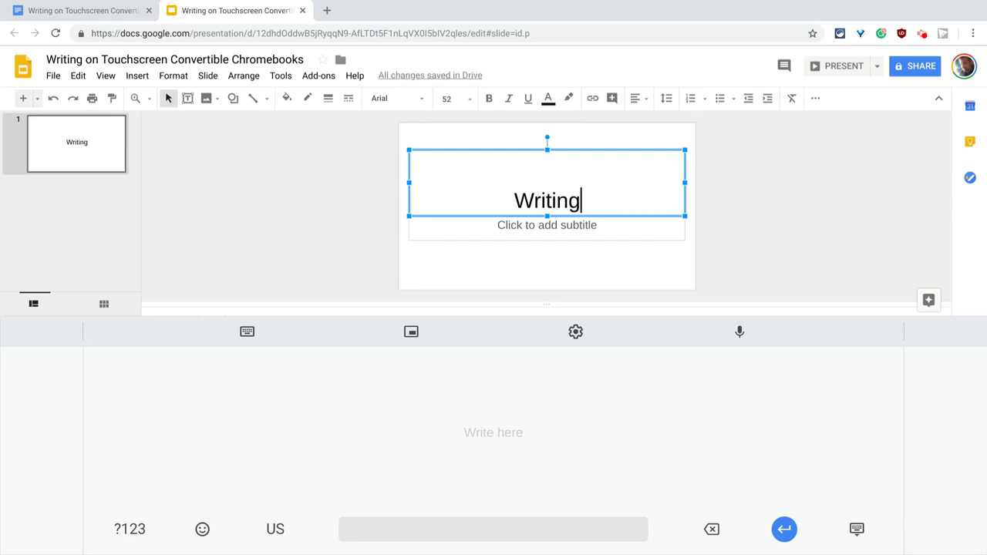
Open a new browser tab, handwrite the Sustainable Teaching website's address as one word, and load the site
key("ctrl+t")
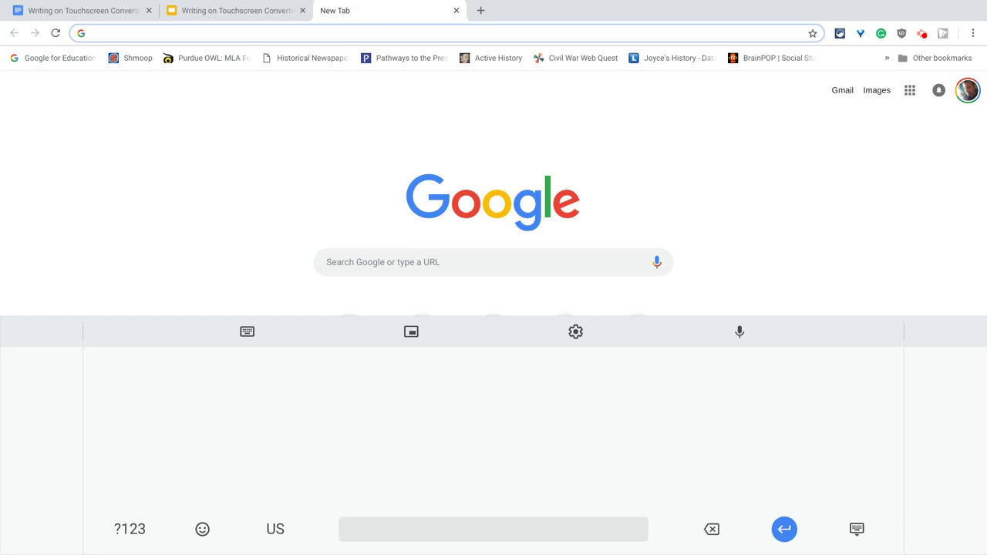
left_click_drag(204, 380, 191, 482)
left_click_drag(168, 423, 232, 413)
mouse_move(244, 465)
left_mouse_down()
mouse_move(270, 461)
mouse_move(308, 432)
left_mouse_up()
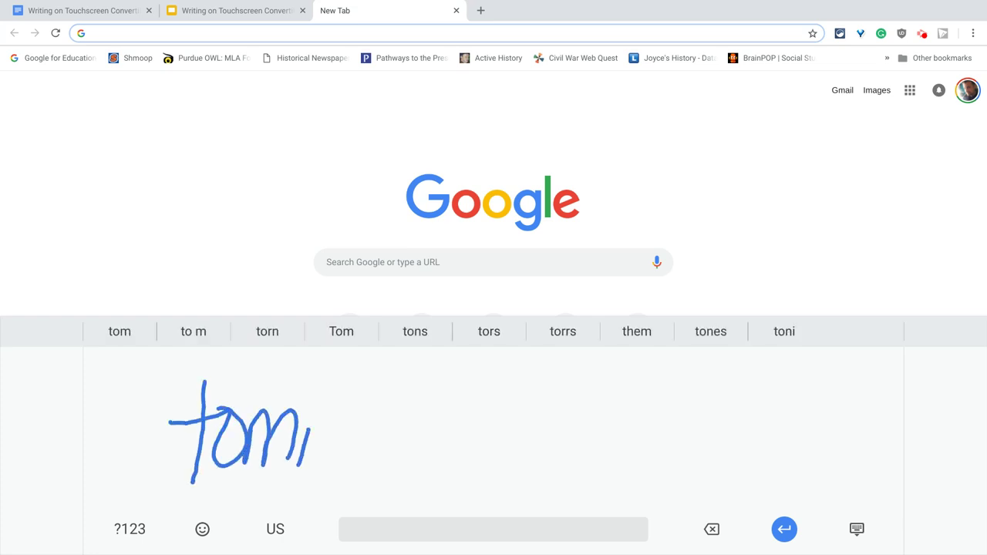
left_click_drag(295, 472, 350, 461)
left_click_drag(354, 426, 385, 461)
left_click_drag(423, 379, 404, 467)
left_click_drag(448, 380, 425, 472)
mouse_move(465, 438)
left_mouse_down()
mouse_move(470, 467)
mouse_move(539, 468)
left_mouse_up()
left_click_drag(546, 424, 564, 463)
left_click_drag(583, 420, 548, 493)
left_click(586, 455)
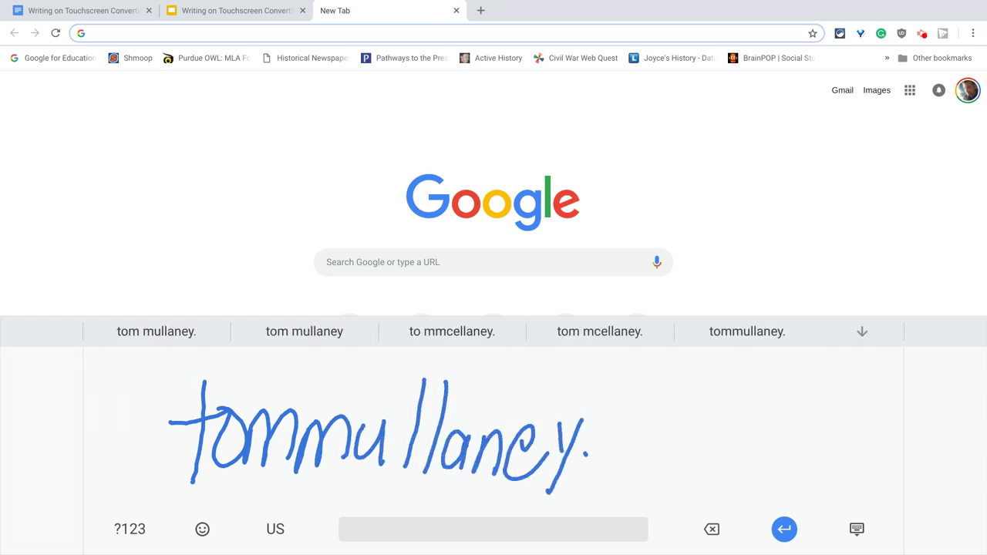
mouse_move(623, 429)
left_mouse_down()
mouse_move(622, 466)
mouse_move(637, 433)
mouse_move(703, 468)
left_mouse_up()
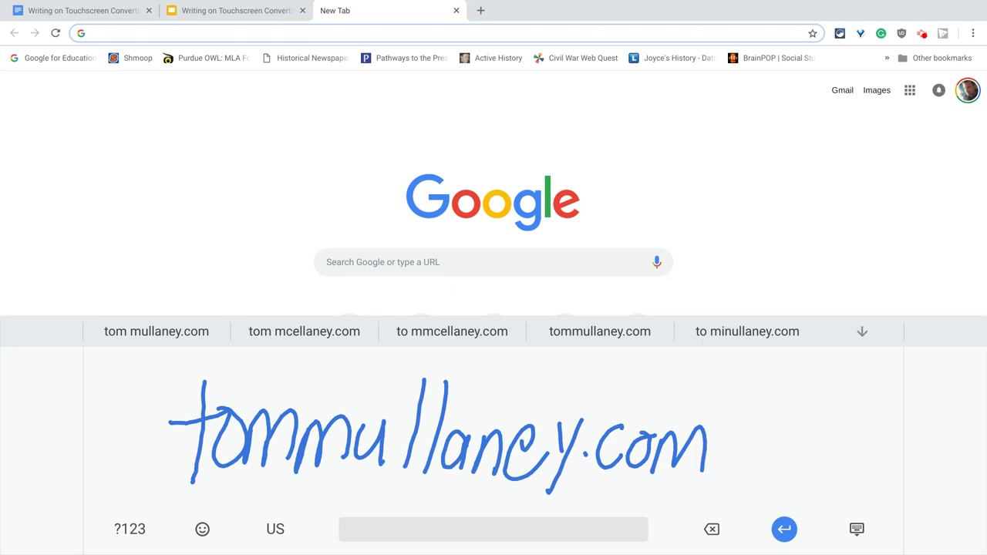
left_click(599, 331)
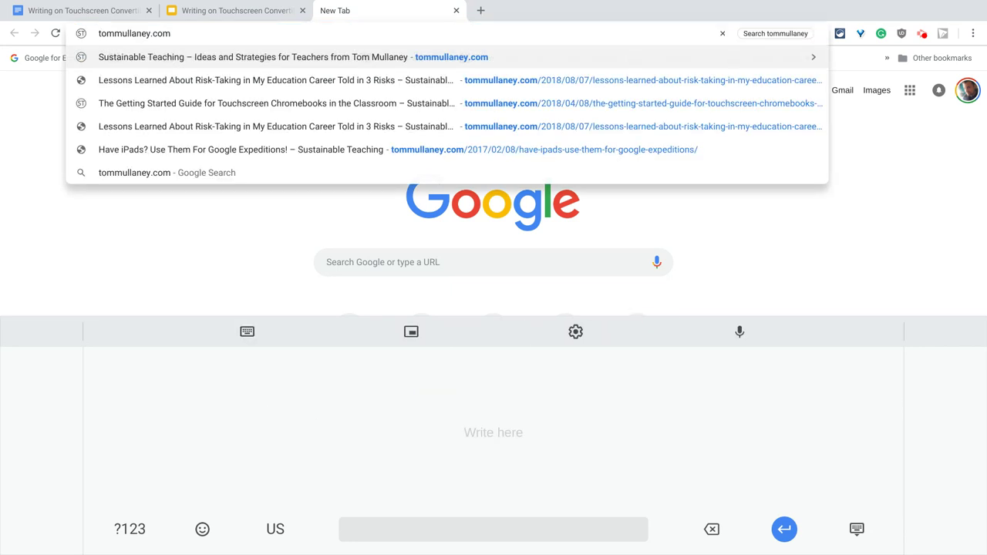
key("Return")
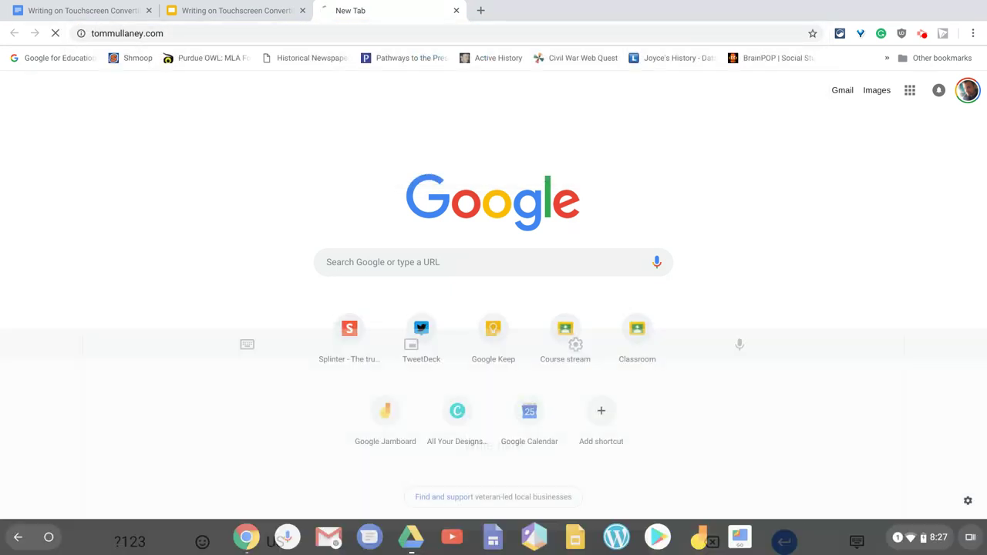